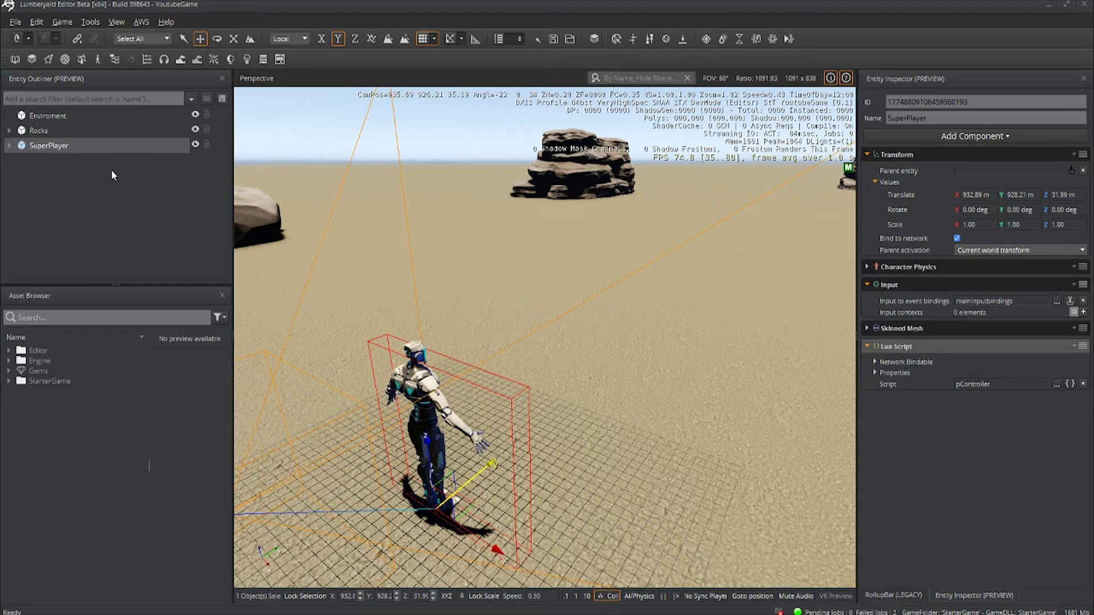
Add a Physics > Ragdoll component to SuperPlayer and expand its Advanced and Buoyancy sections.
click(968, 135)
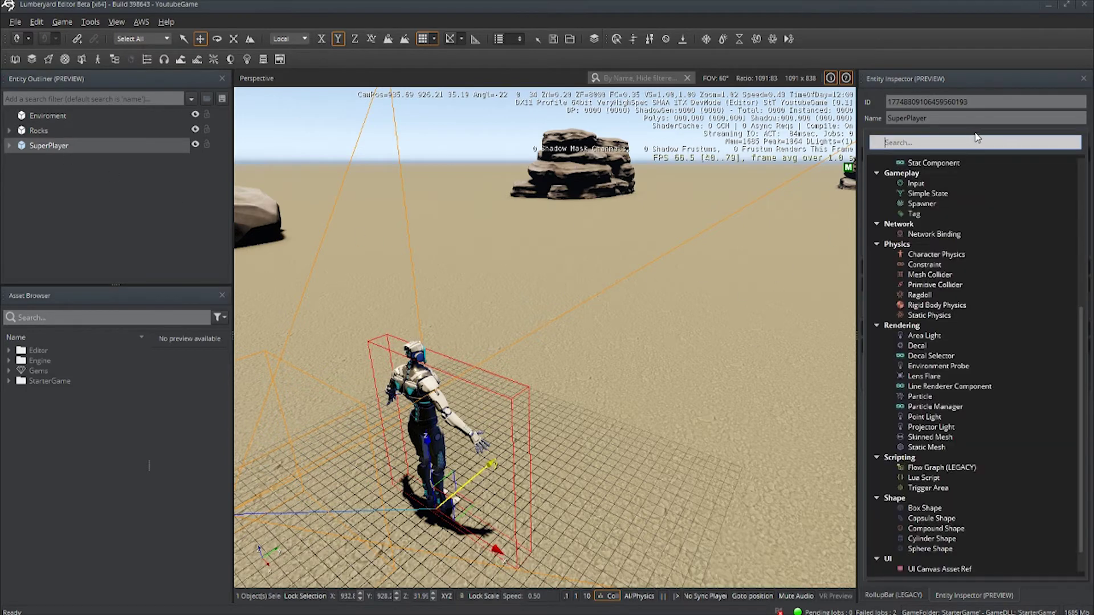
click(932, 294)
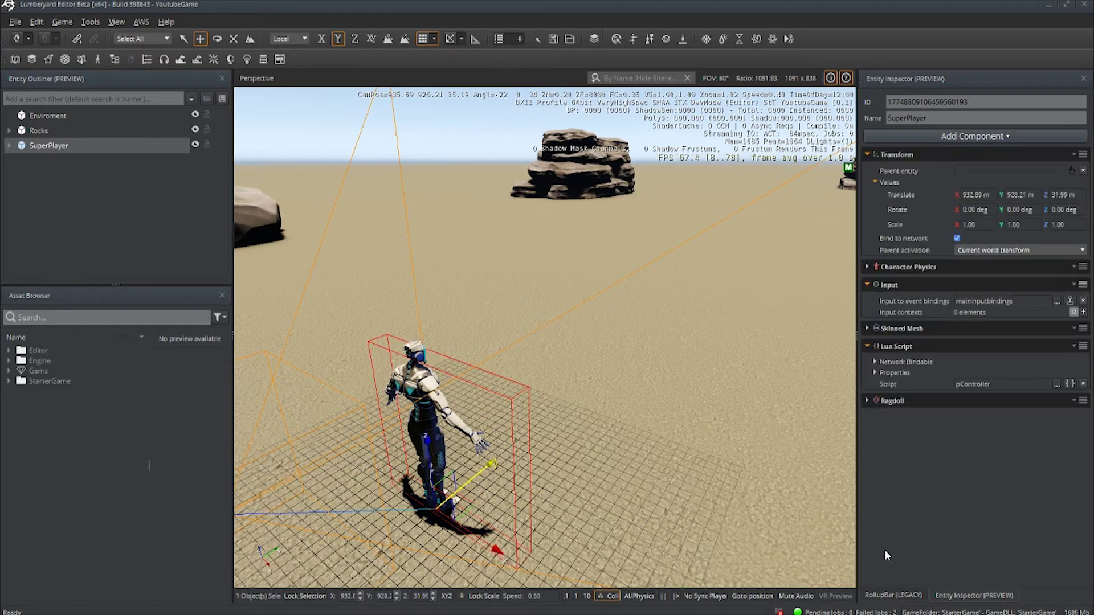
click(866, 400)
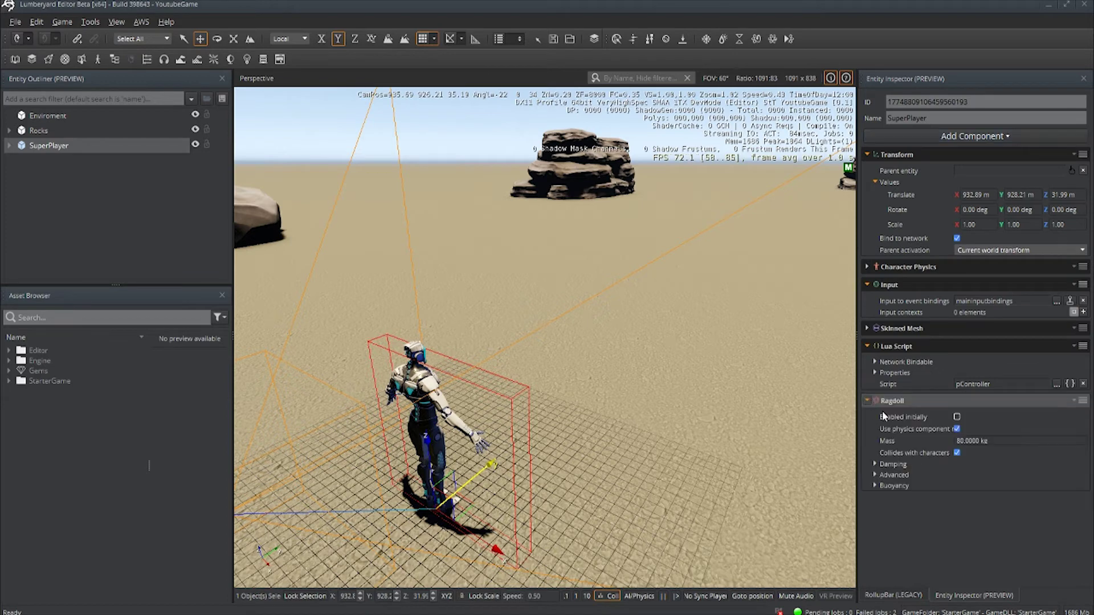
click(877, 475)
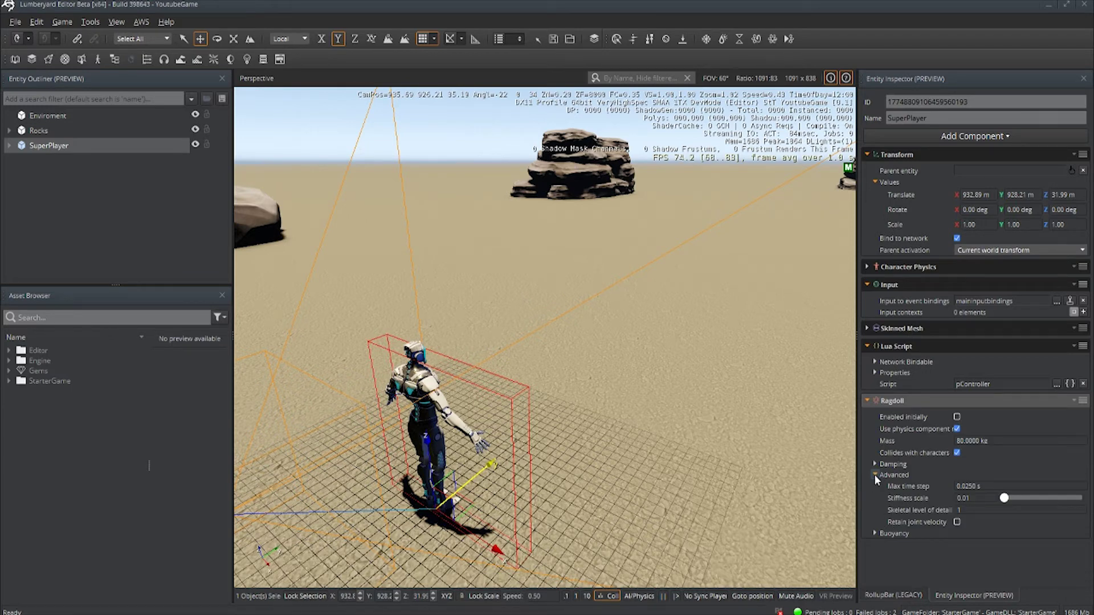
click(875, 474)
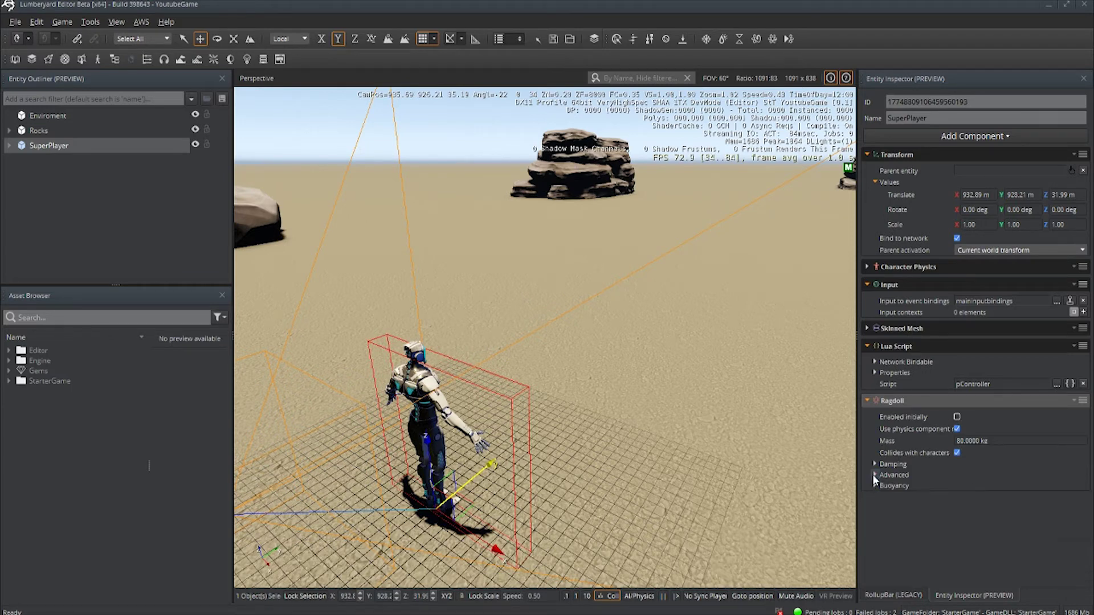
click(874, 474)
click(875, 533)
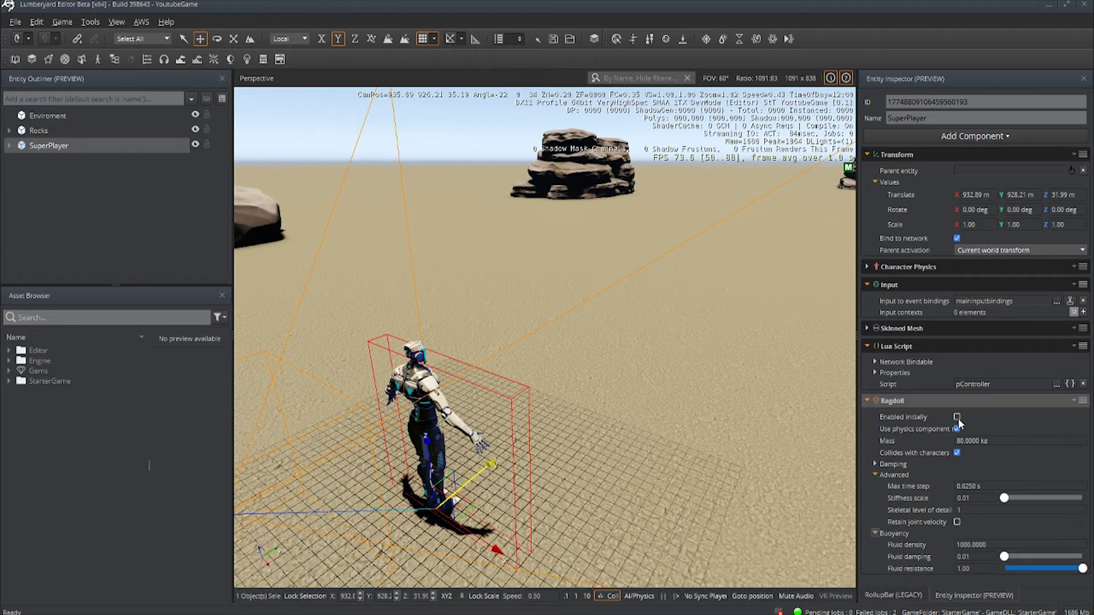
Turn on the Ragdoll's Enabled initially option, briefly peeking at the Character Physics settings.
click(956, 416)
mouse_move(914, 429)
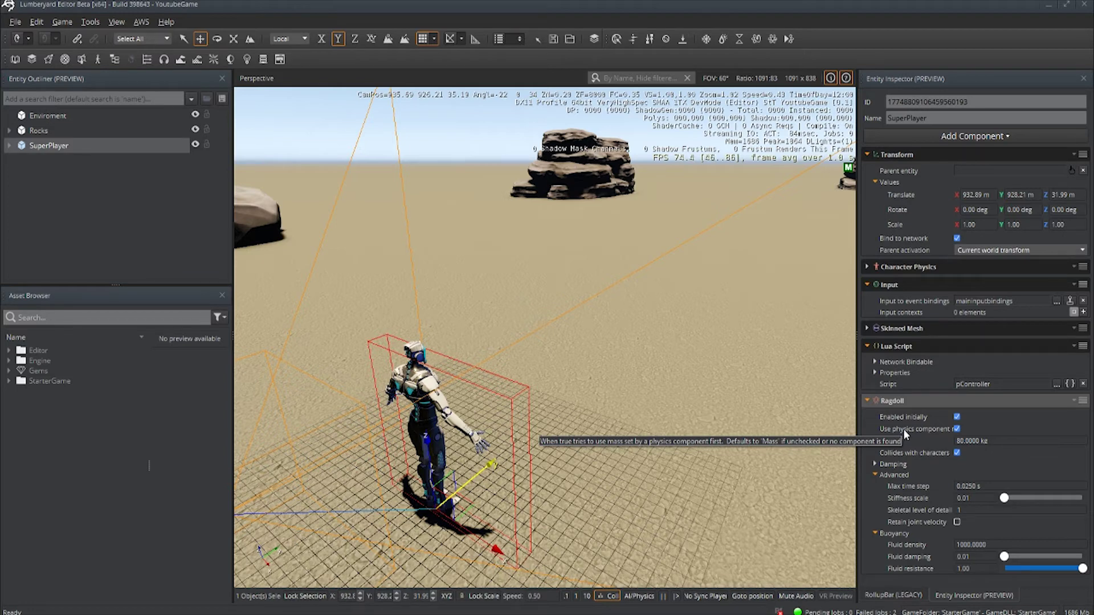
click(866, 268)
click(866, 267)
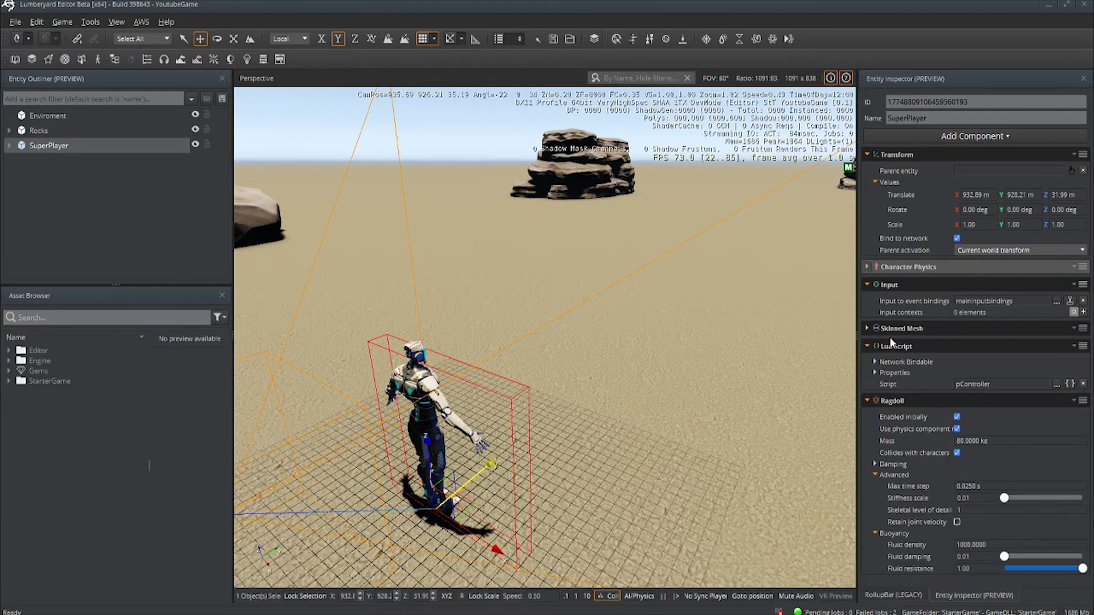
key(ctrl+g)
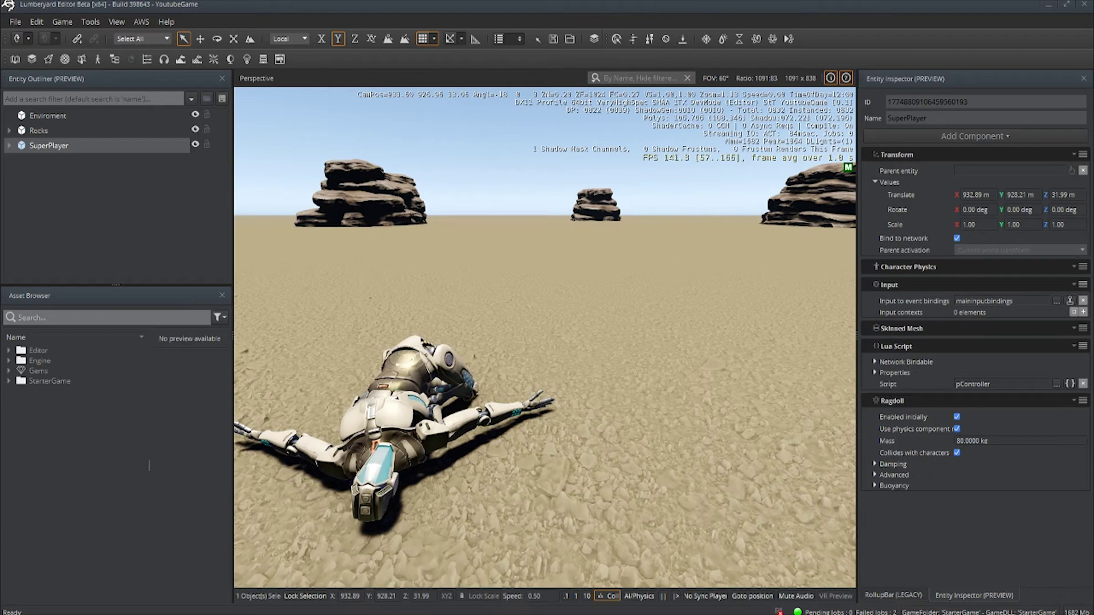
key(Escape)
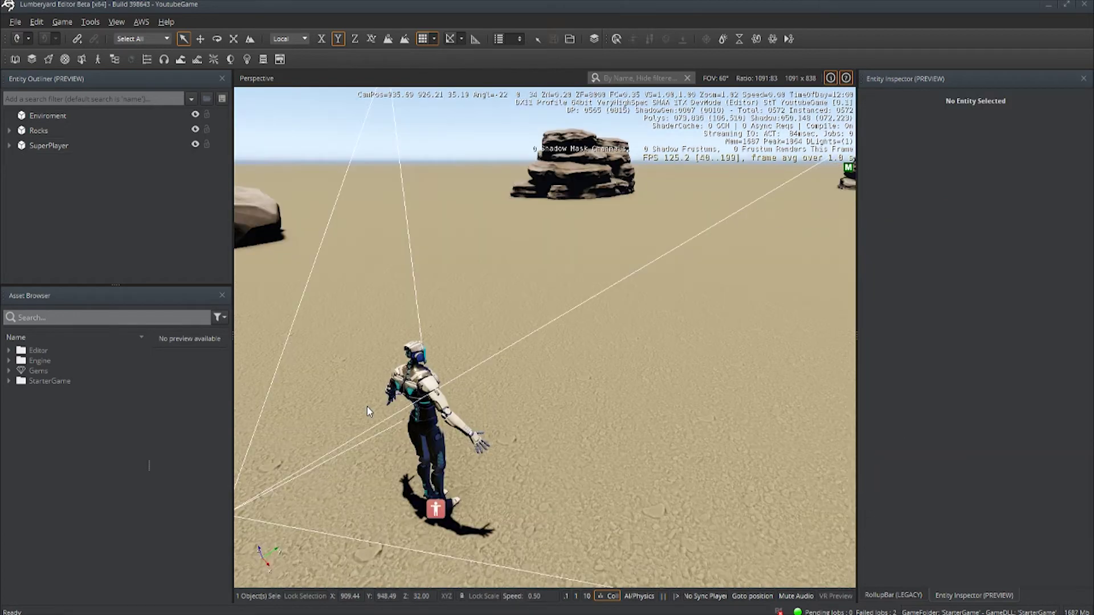
key(ctrl+g)
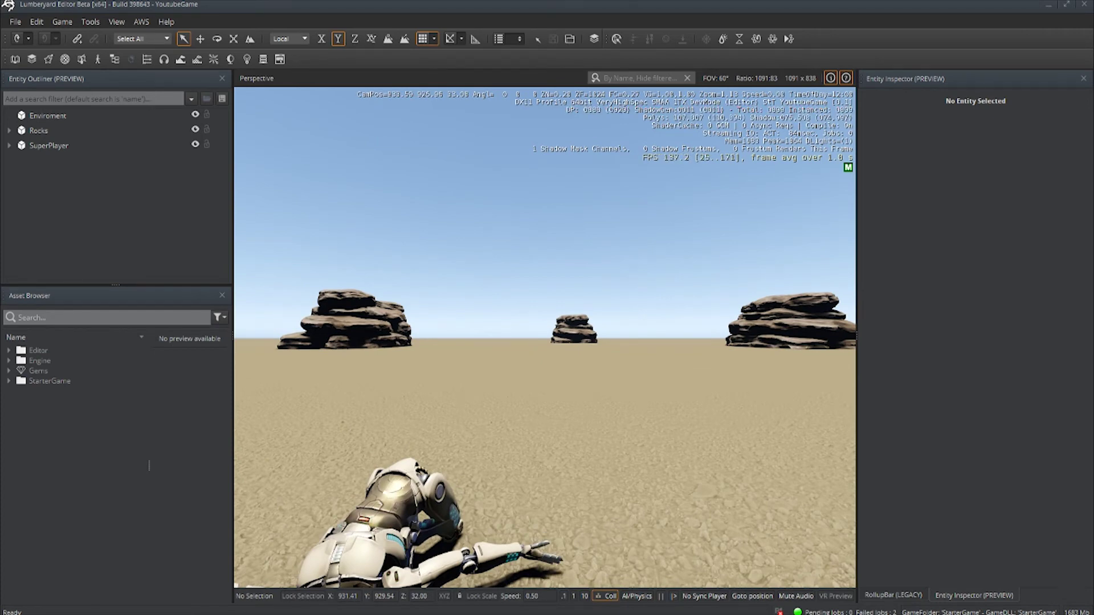
key(Escape)
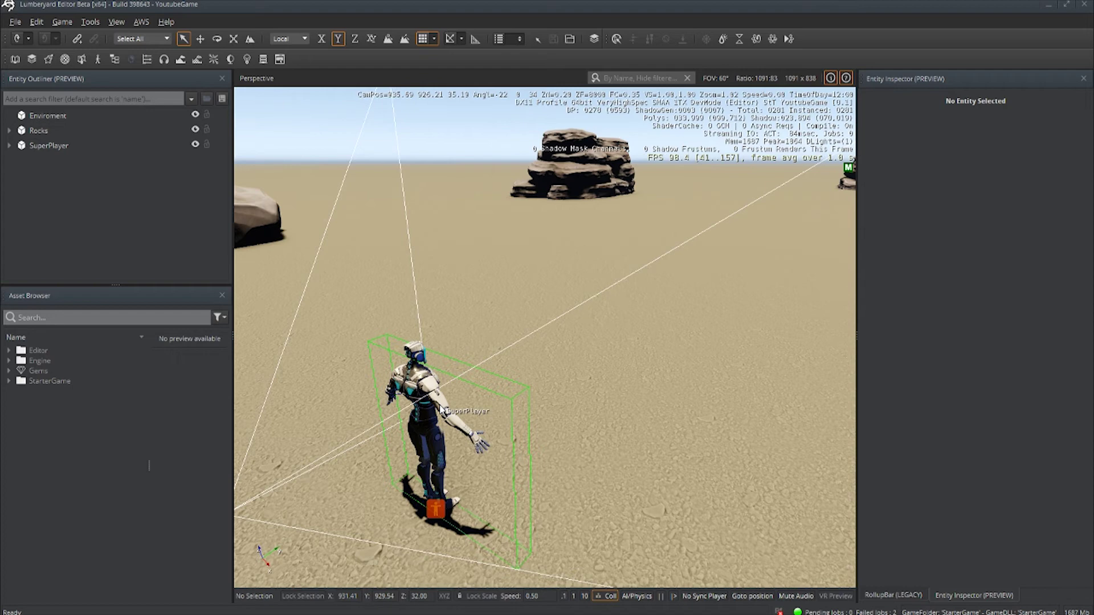